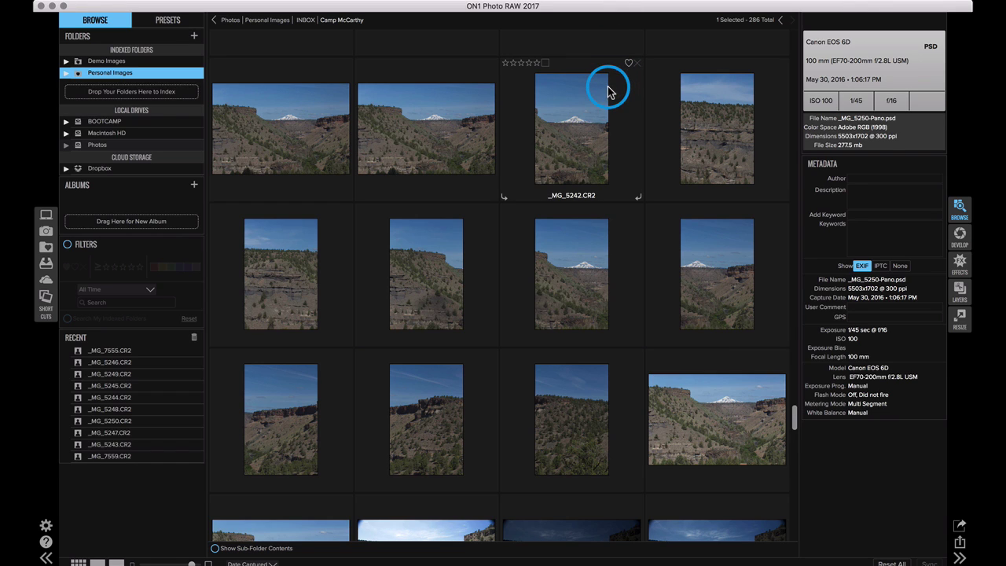
- Select the nine frames _MG_5242.CR2 through _MG_5250.CR2 and bring up their context menu
{"action": "left_click", "coordinate": [589, 102]}
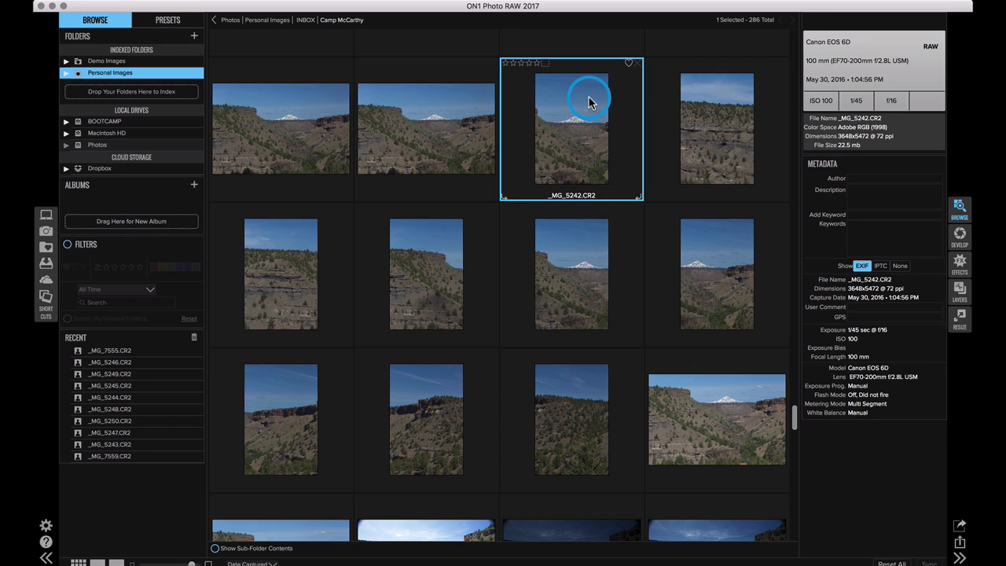
{"action": "left_click", "coordinate": [561, 401], "text": "shift"}
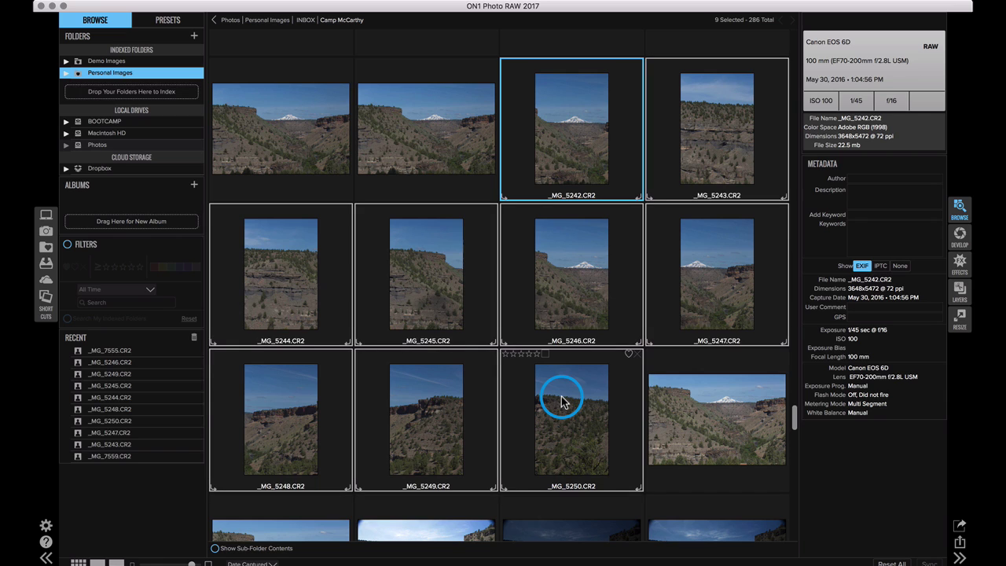
{"action": "right_click", "coordinate": [435, 263]}
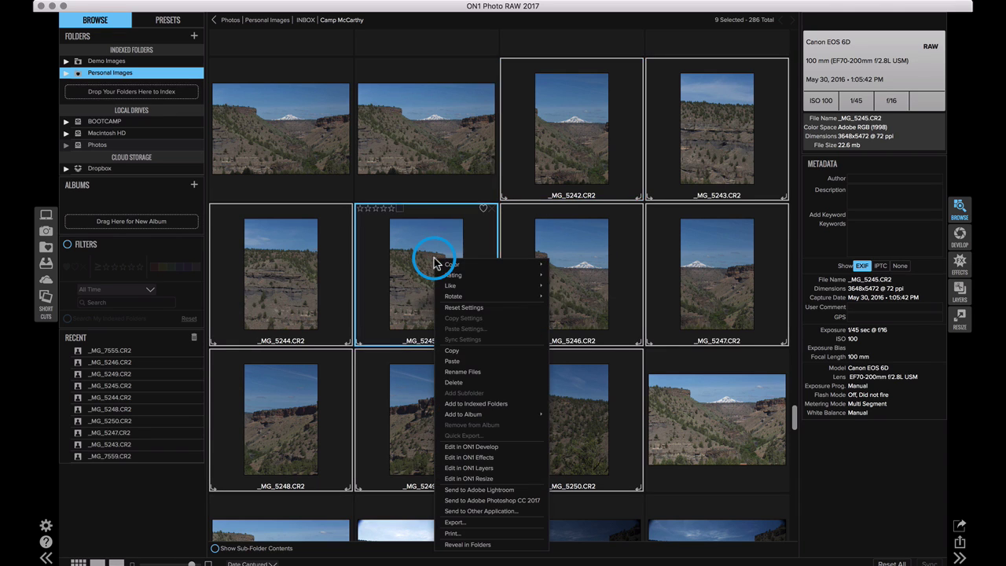
- Send the nine selected frames to Photoshop CC 2017 using Edit Original
{"action": "left_click", "coordinate": [511, 501]}
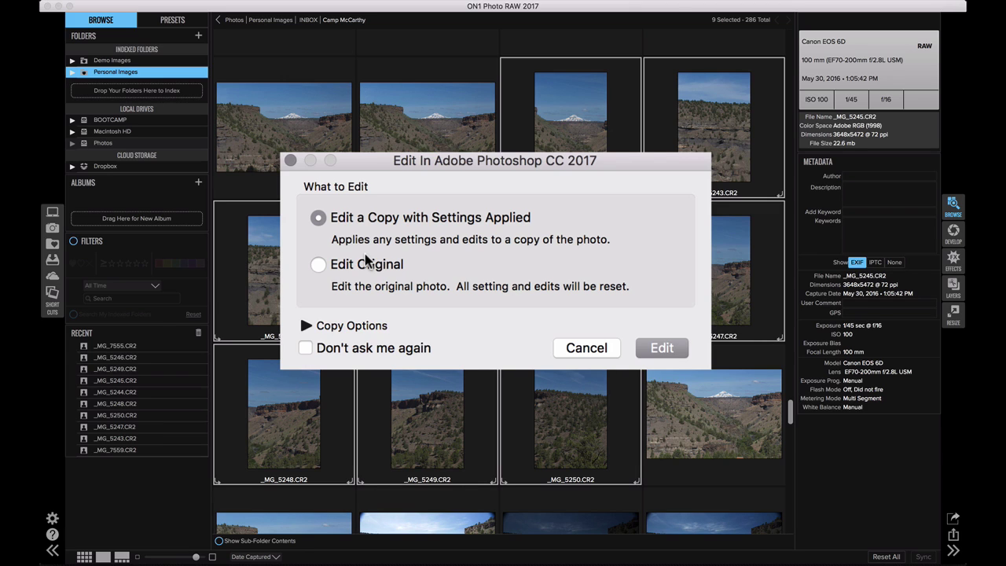
{"action": "left_click", "coordinate": [318, 265]}
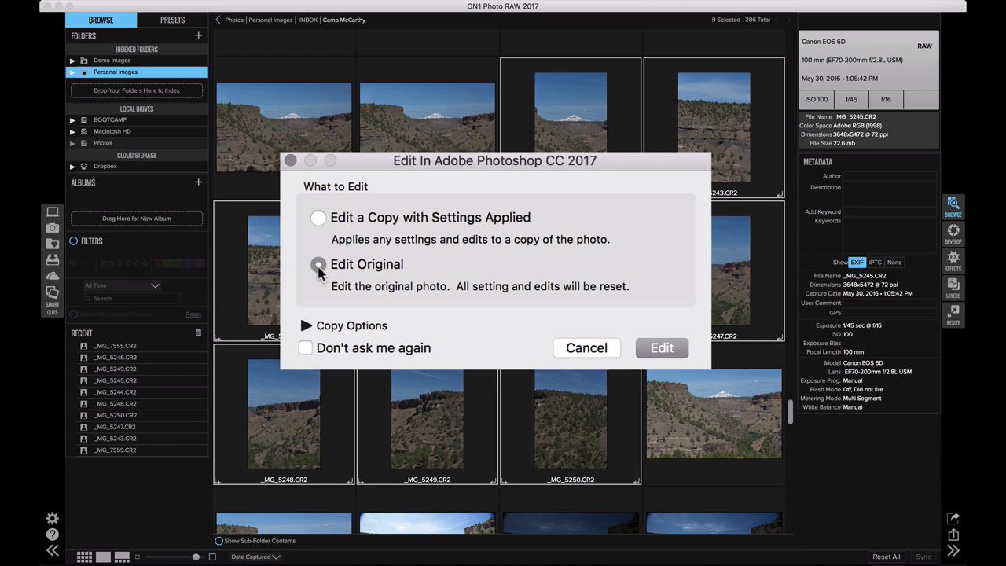
{"action": "left_click", "coordinate": [676, 350]}
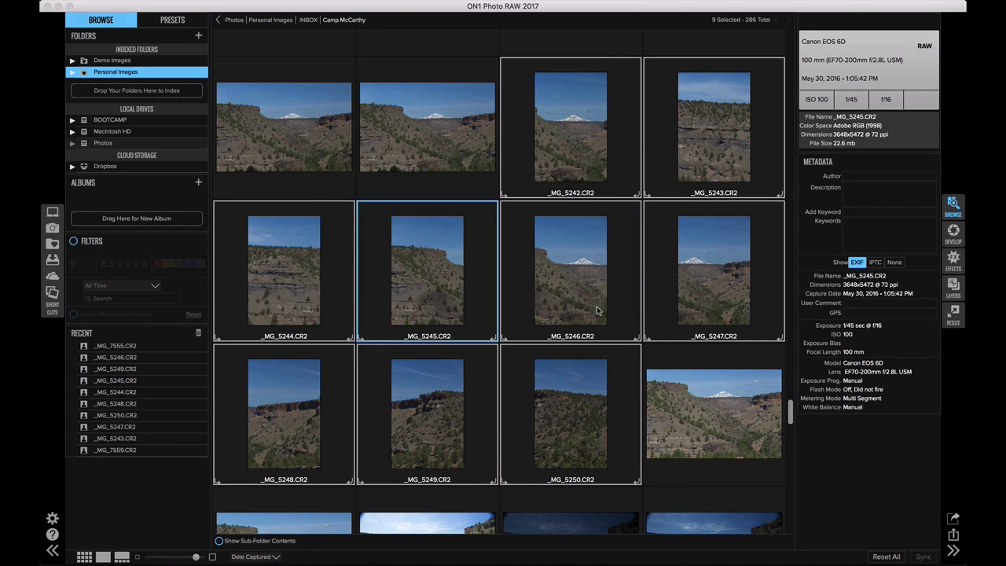
- Switch to Photoshop, where the stitched panorama _MG_5250-Pano.psd is open
{"action": "left_click", "coordinate": [563, 322]}
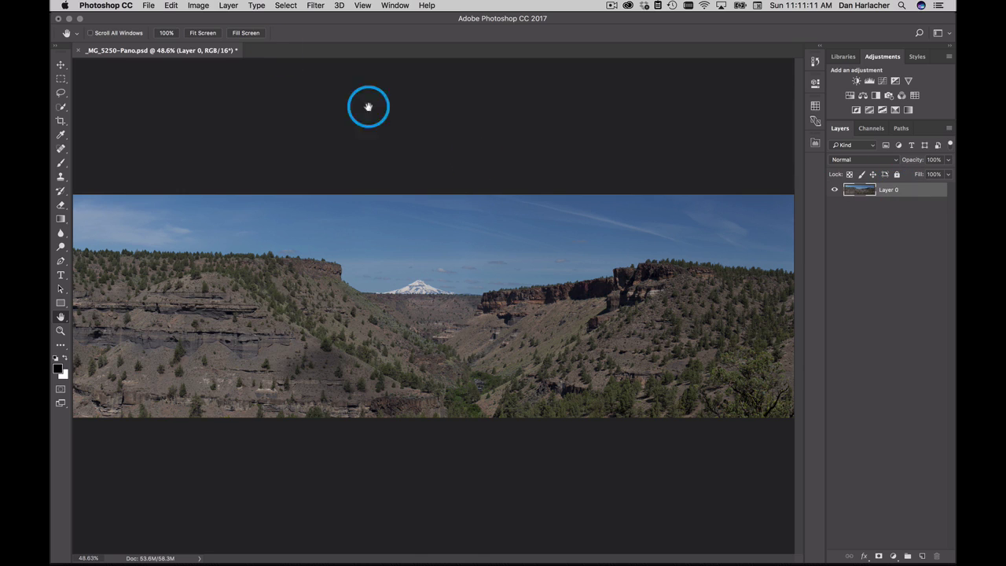
{"action": "left_click", "coordinate": [148, 7]}
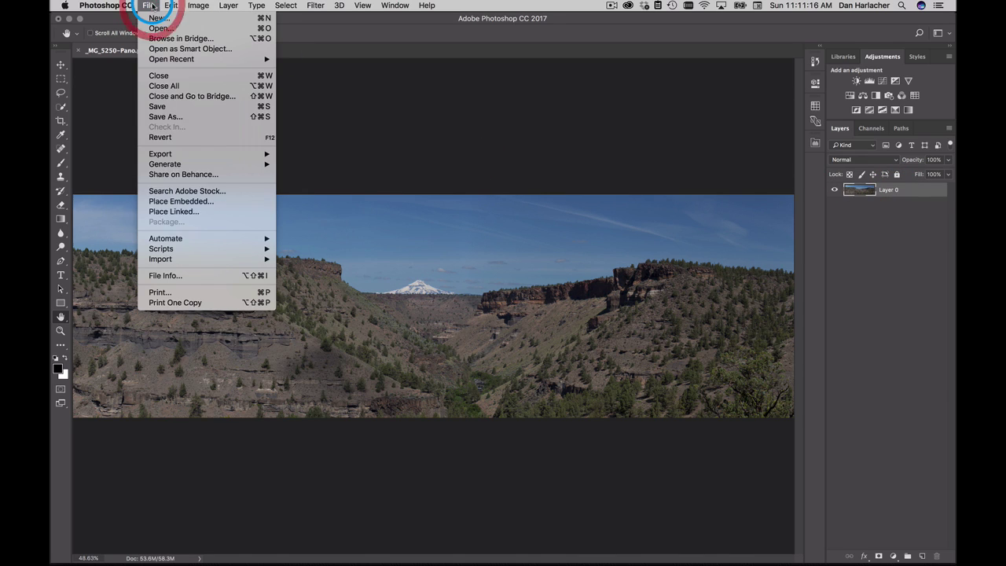
{"action": "mouse_move", "coordinate": [202, 241]}
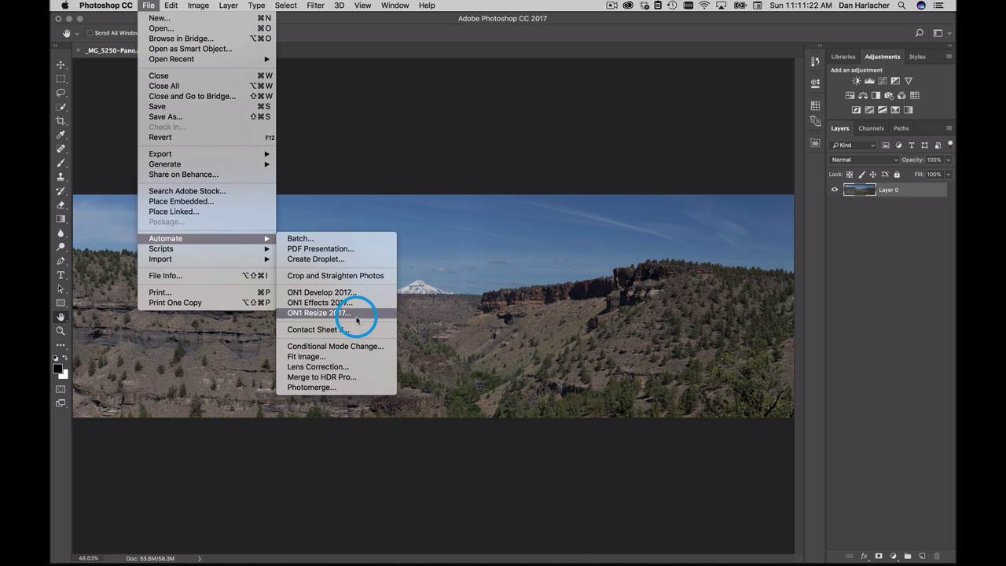
{"action": "left_click", "coordinate": [422, 121]}
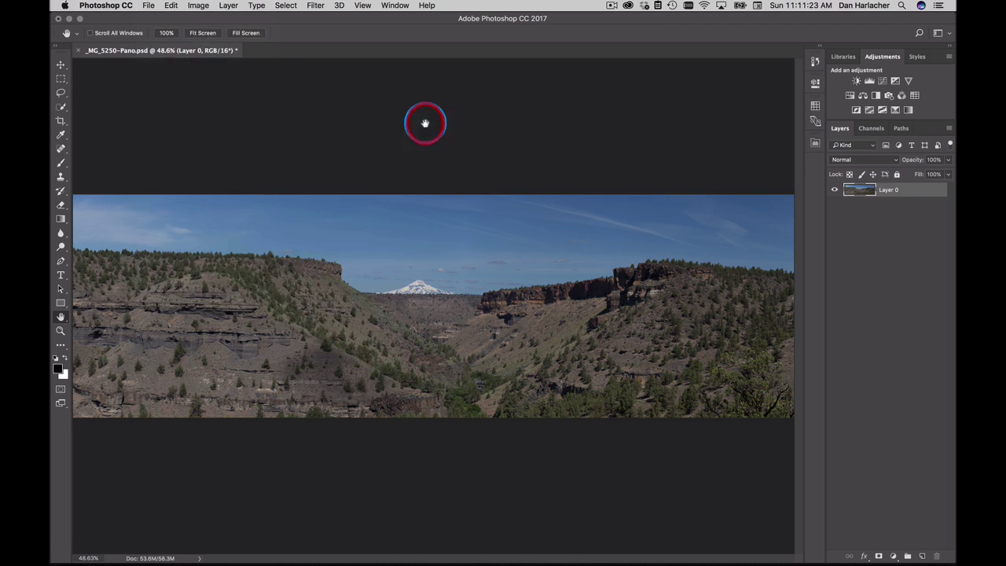
{"action": "left_click", "coordinate": [314, 6]}
{"action": "mouse_move", "coordinate": [356, 248]}
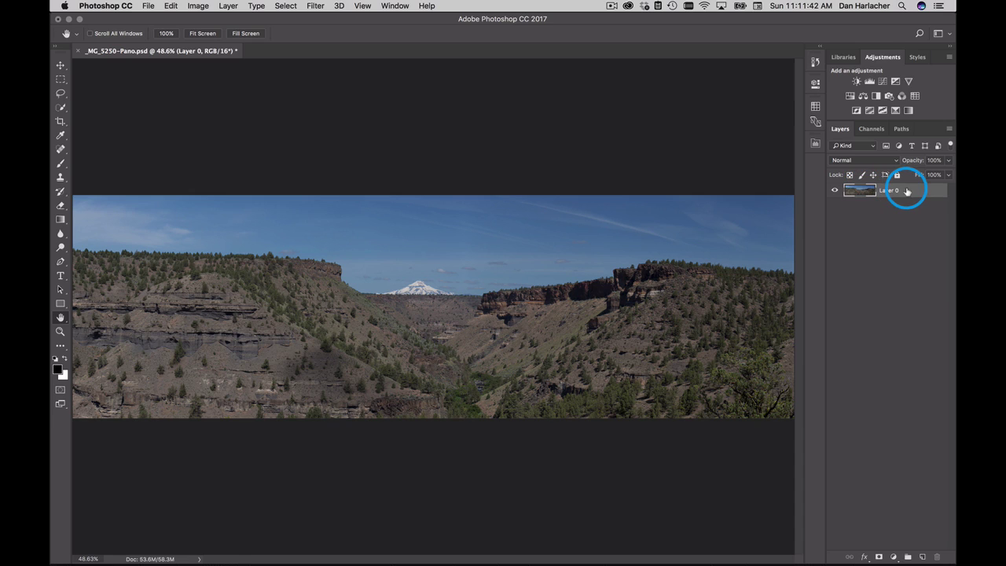
- Convert Layer 0 to a smart object and send the panorama to ON1 Effects 2017 via File > Automate
{"action": "right_click", "coordinate": [907, 191]}
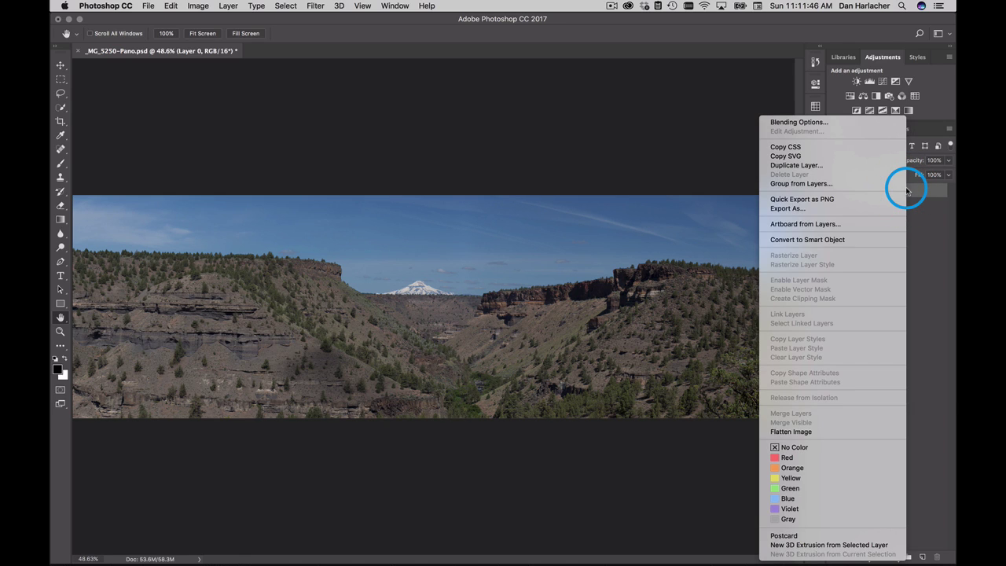
{"action": "left_click", "coordinate": [852, 238]}
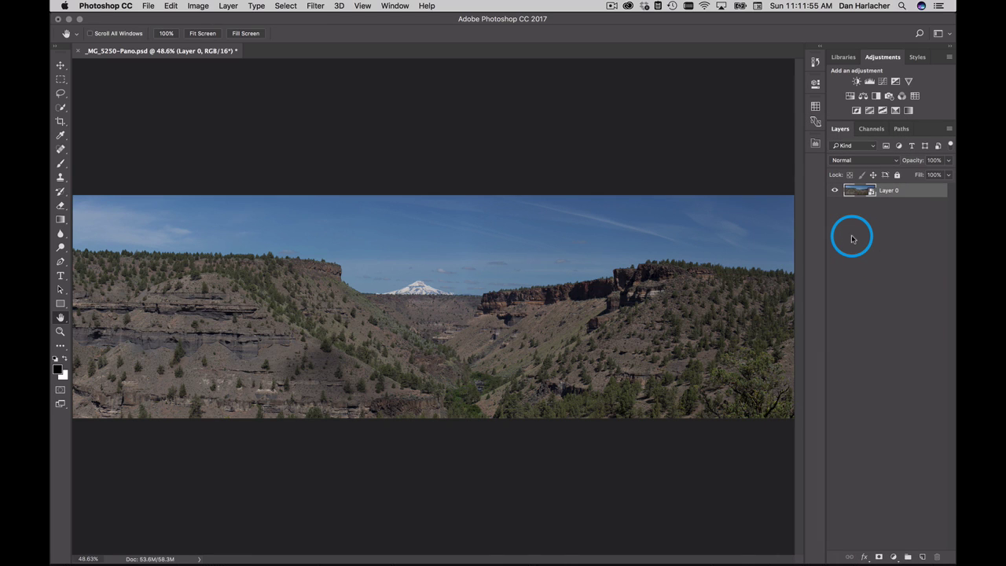
{"action": "left_click", "coordinate": [148, 5]}
{"action": "mouse_move", "coordinate": [195, 246]}
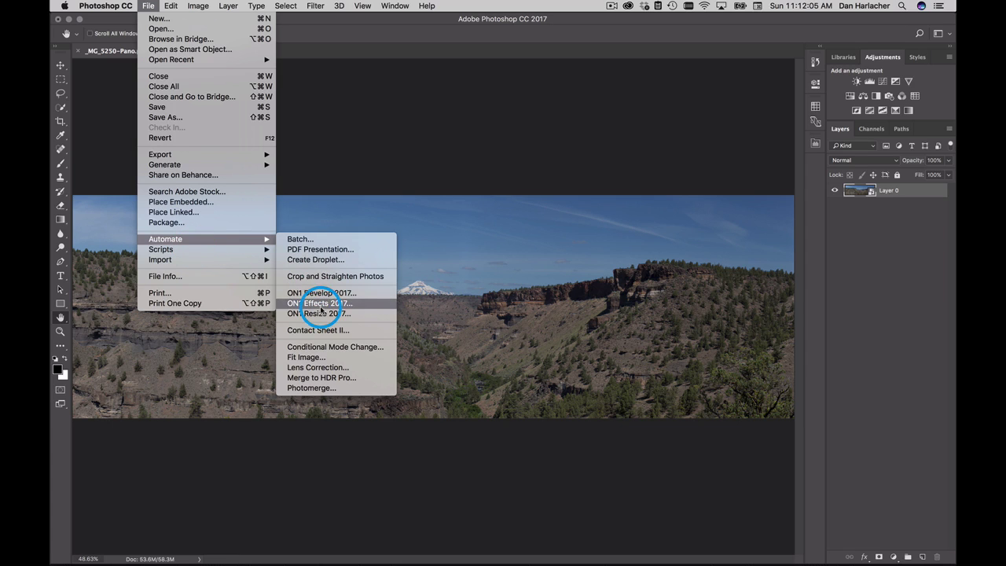
{"action": "left_click", "coordinate": [345, 304]}
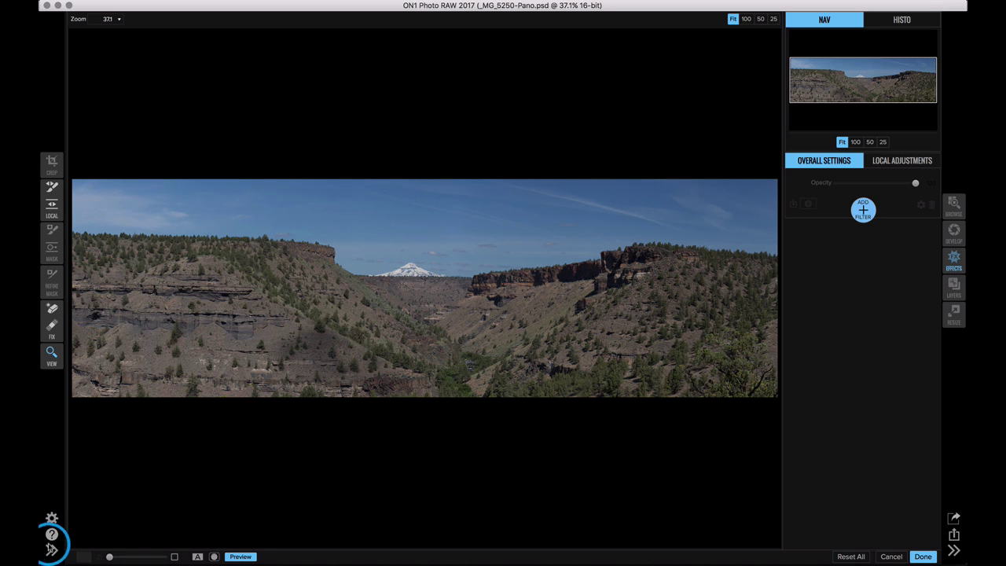
- Apply the Bogart Warm preset from the Black & White presets category
{"action": "left_click", "coordinate": [51, 550]}
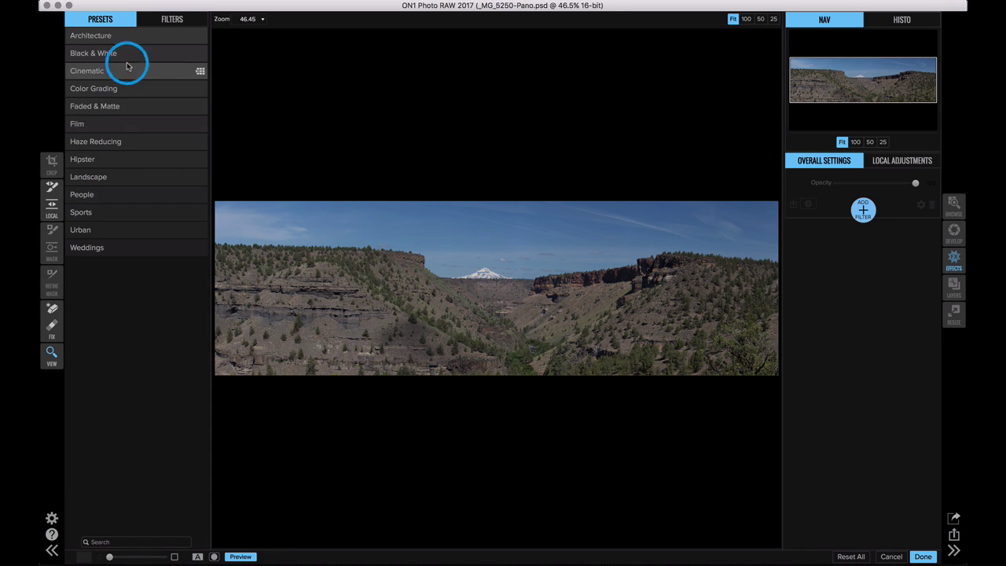
{"action": "left_click", "coordinate": [120, 55]}
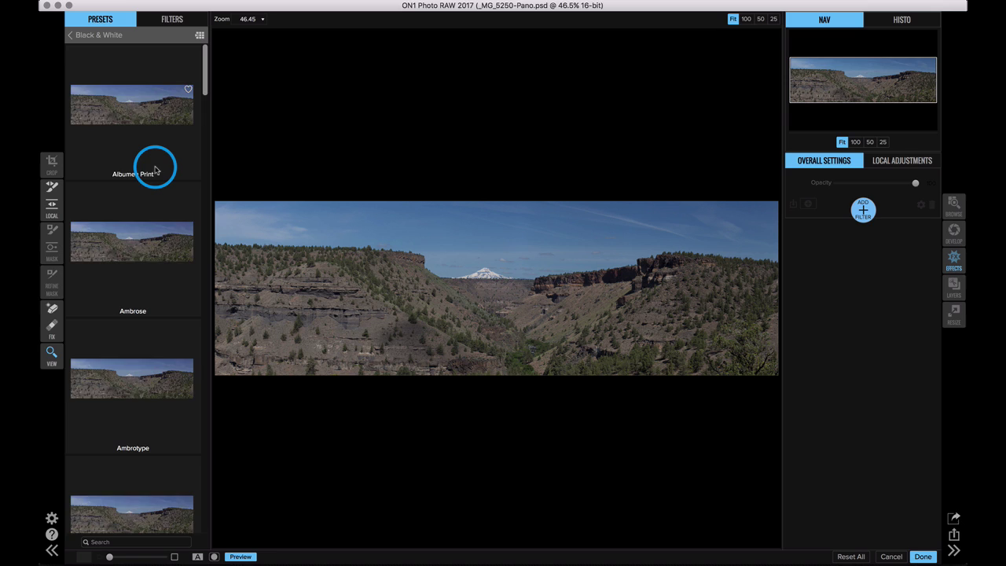
{"action": "scroll", "coordinate": [154, 170], "scroll_direction": "down", "scroll_amount": 10}
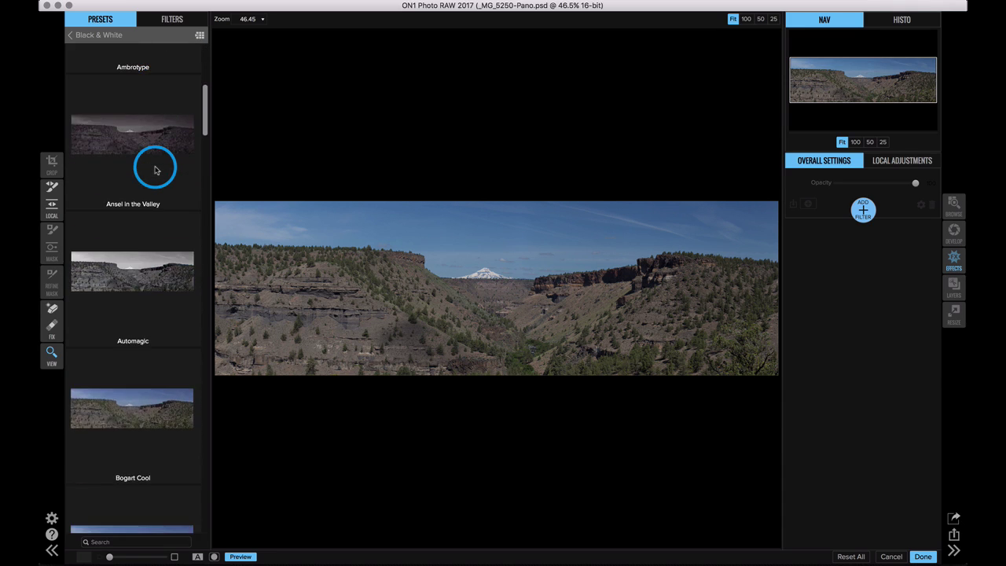
{"action": "scroll", "coordinate": [153, 169], "scroll_direction": "down", "scroll_amount": 3}
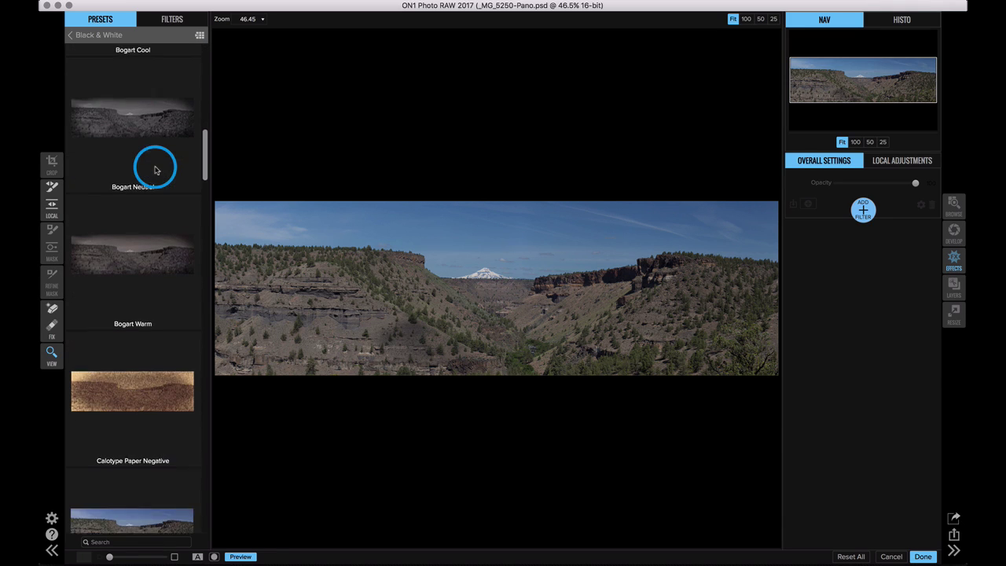
{"action": "left_click", "coordinate": [142, 252]}
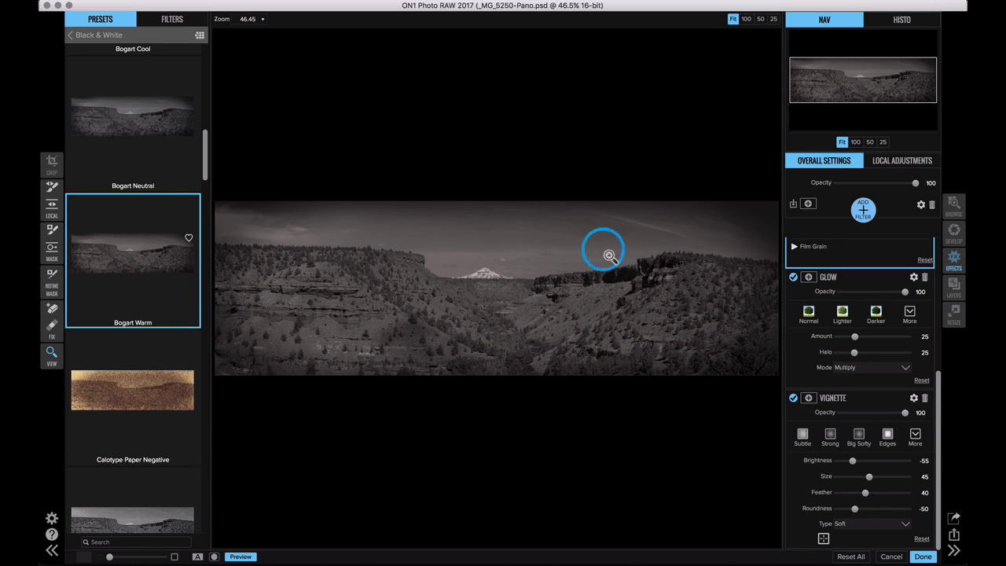
{"action": "scroll", "coordinate": [817, 361], "scroll_direction": "up", "scroll_amount": 6}
{"action": "scroll", "coordinate": [817, 363], "scroll_direction": "down", "scroll_amount": 6}
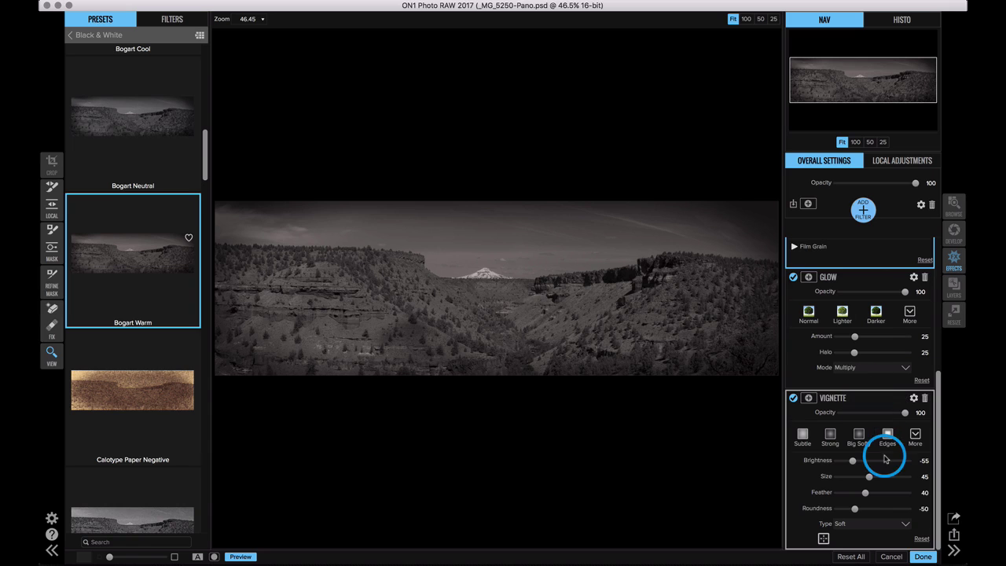
- Click Done to return the black-and-white result to Photoshop as an ON1 Effects 2017 smart filter
{"action": "left_click", "coordinate": [922, 556]}
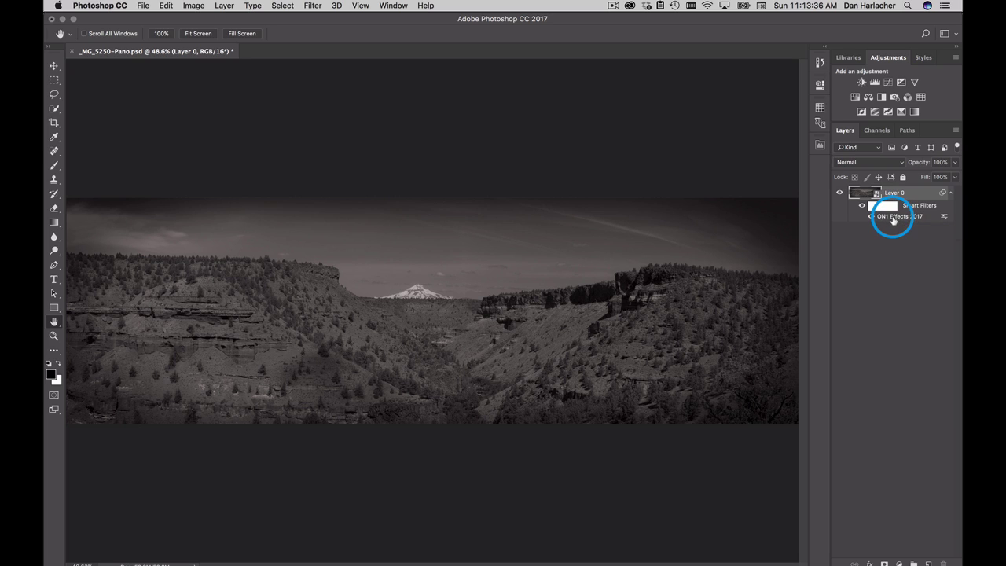
- Reopen the ON1 Effects 2017 smart filter and darken the blue sky with the Black & White targeted adjustment tool
{"action": "double_click", "coordinate": [893, 219]}
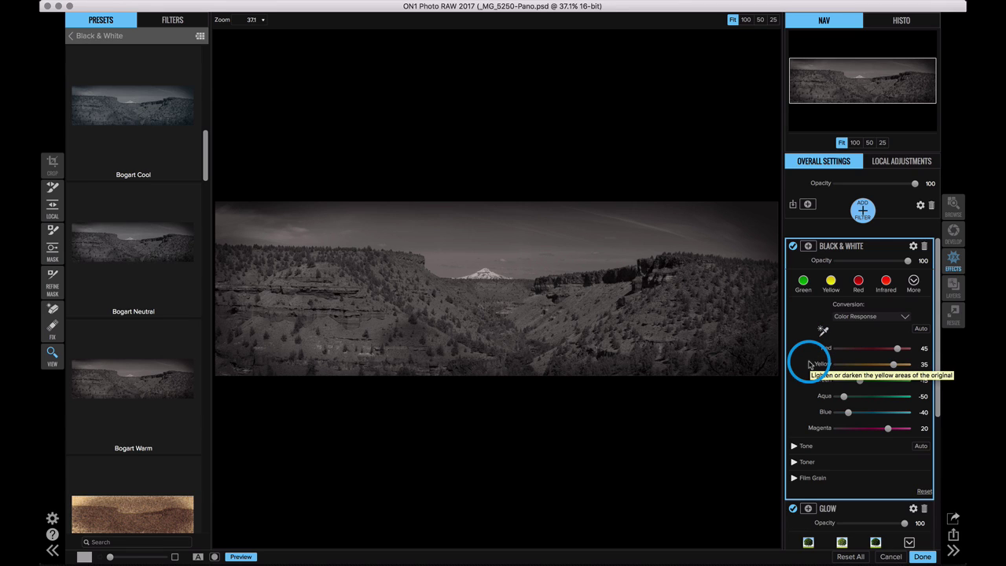
{"action": "left_click", "coordinate": [823, 331]}
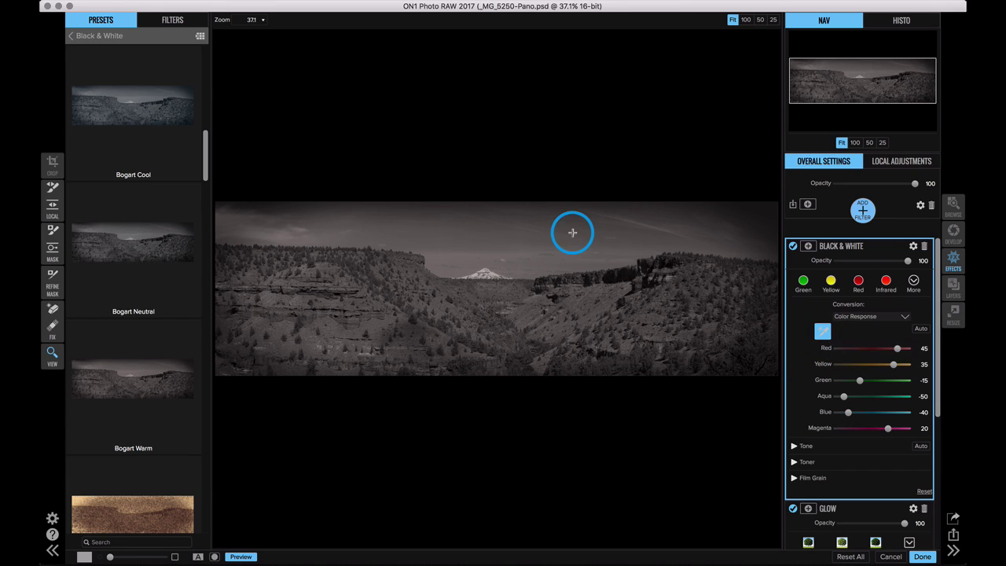
{"action": "left_click_drag", "start_coordinate": [571, 239], "coordinate": [288, 228]}
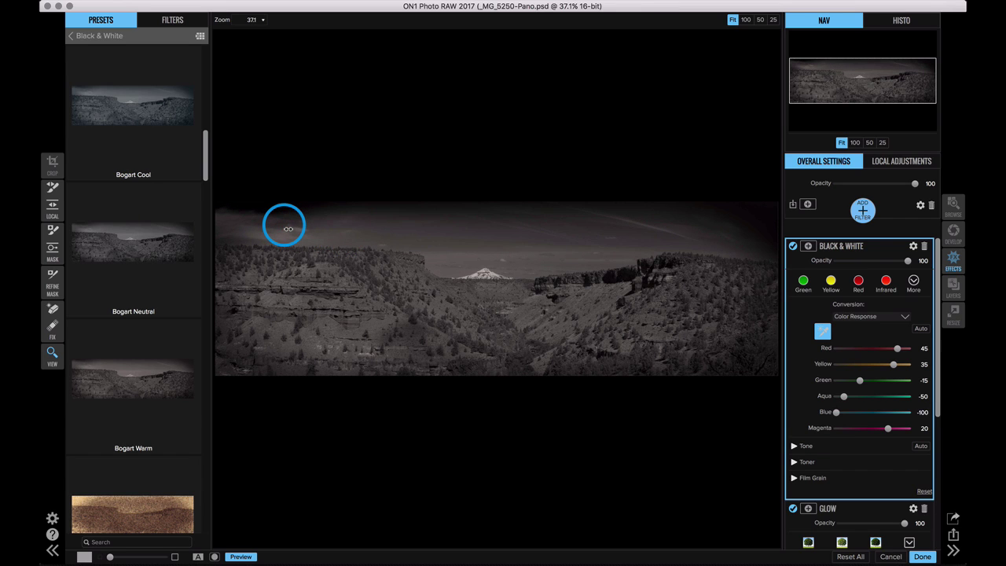
{"action": "left_click", "coordinate": [289, 229]}
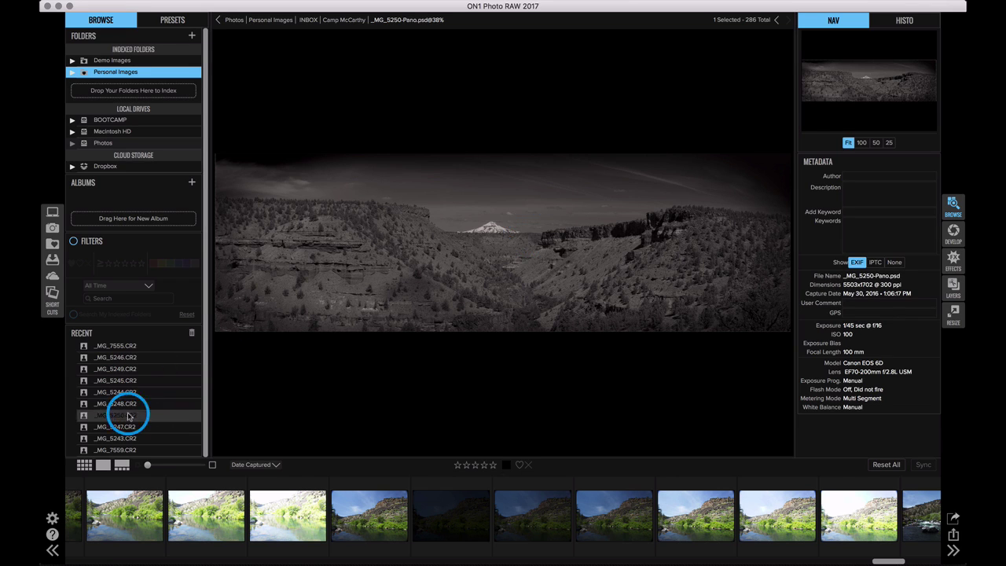
- In Preferences' Plug-ins tab, set Apply Results to Current Layer, then cancel without saving
{"action": "left_click", "coordinate": [53, 517]}
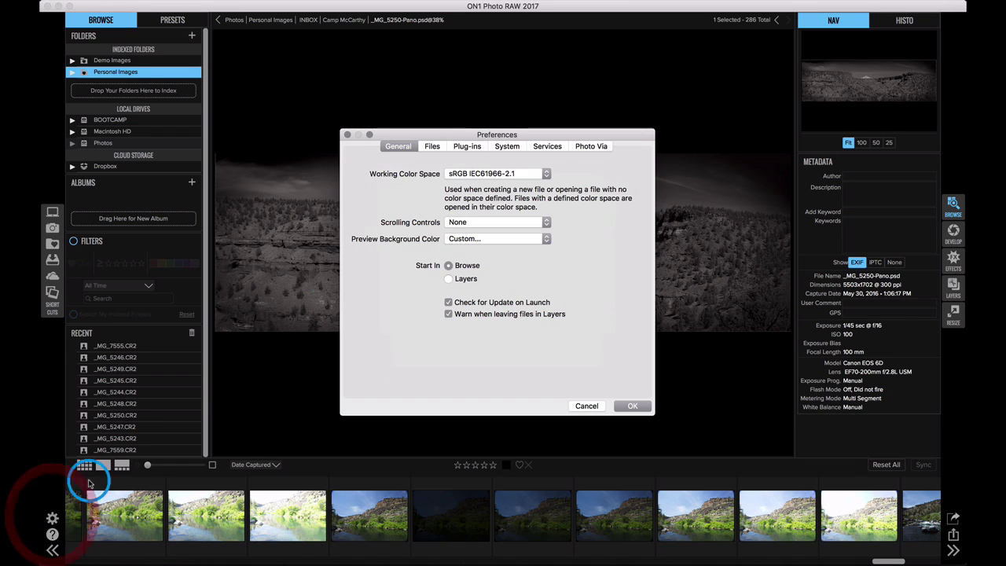
{"action": "left_click", "coordinate": [476, 148]}
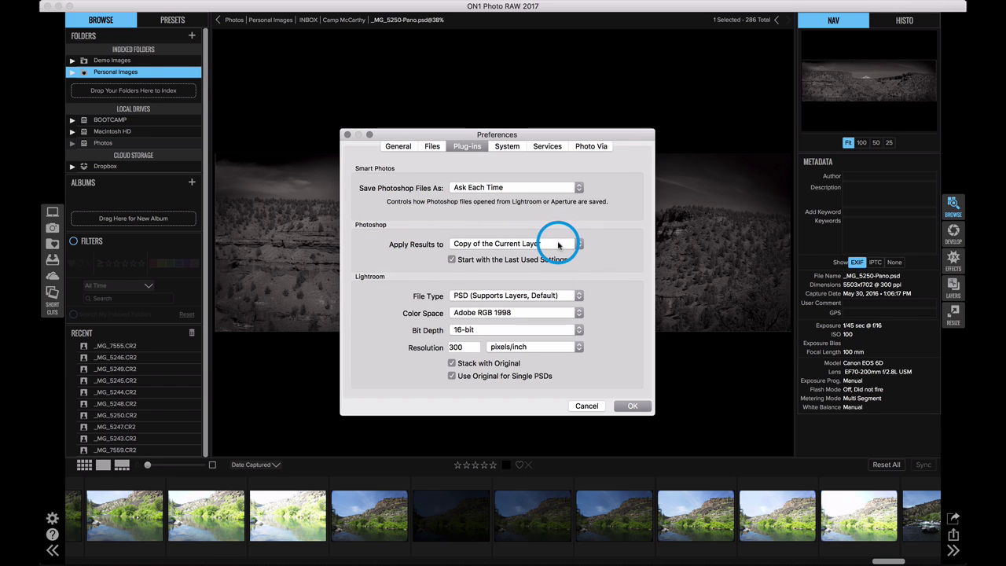
{"action": "left_click", "coordinate": [558, 245]}
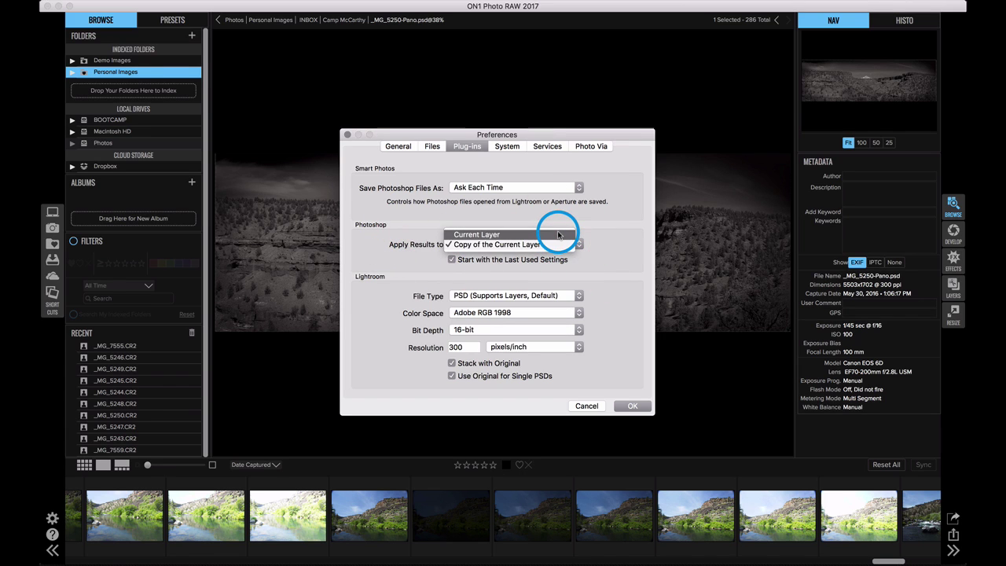
{"action": "left_click", "coordinate": [559, 235]}
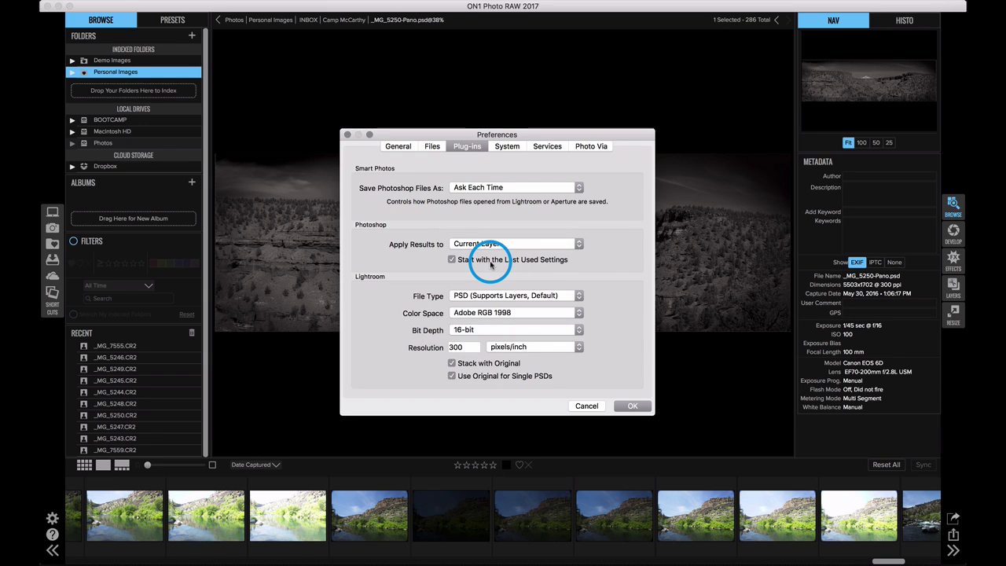
{"action": "left_click", "coordinate": [593, 407]}
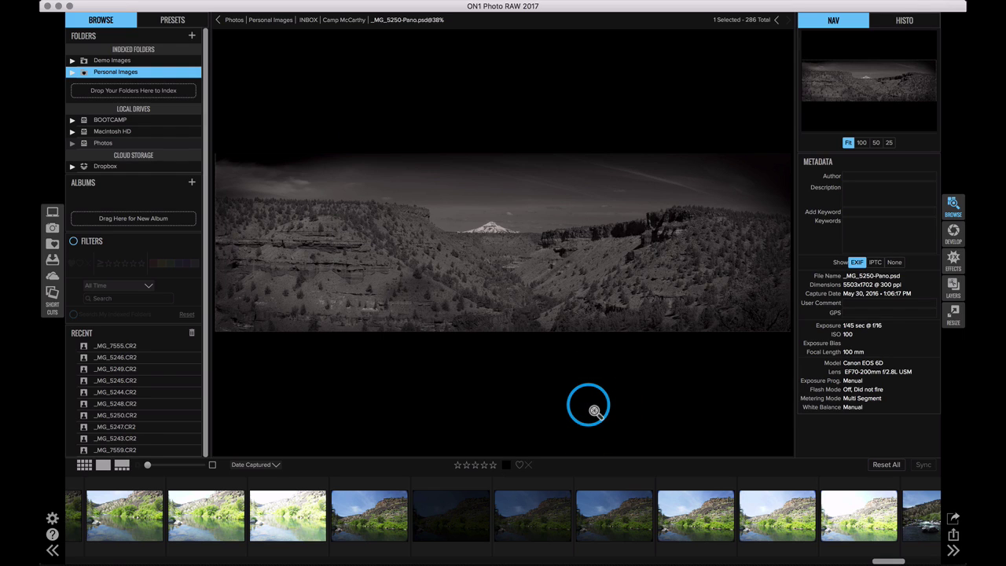